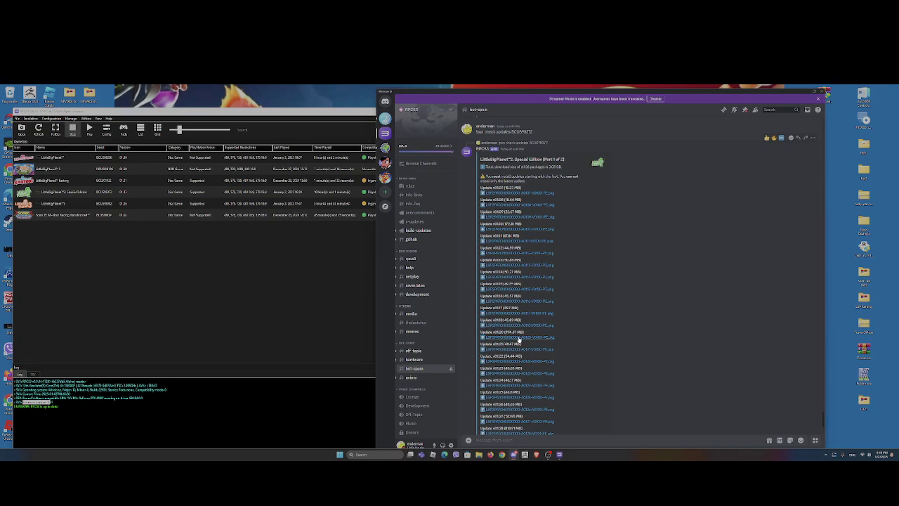
Step: Close Discord and open the patch manager for LittleBigPlanet 3 Special Edition
{"action": "left_click", "coordinate": [817, 91]}
{"action": "left_click_drag", "start_coordinate": [522, 116], "coordinate": [628, 107]}
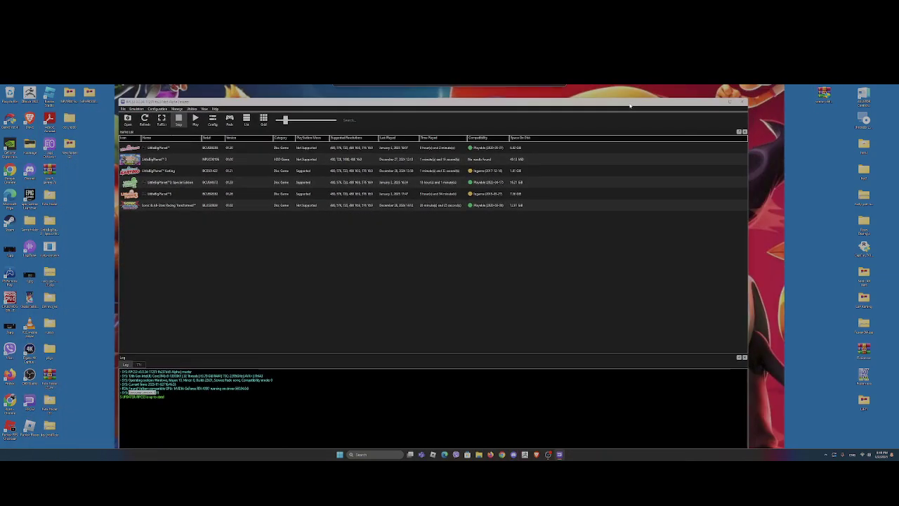
{"action": "left_click", "coordinate": [168, 183]}
{"action": "right_click", "coordinate": [168, 183]}
{"action": "left_click", "coordinate": [191, 227]}
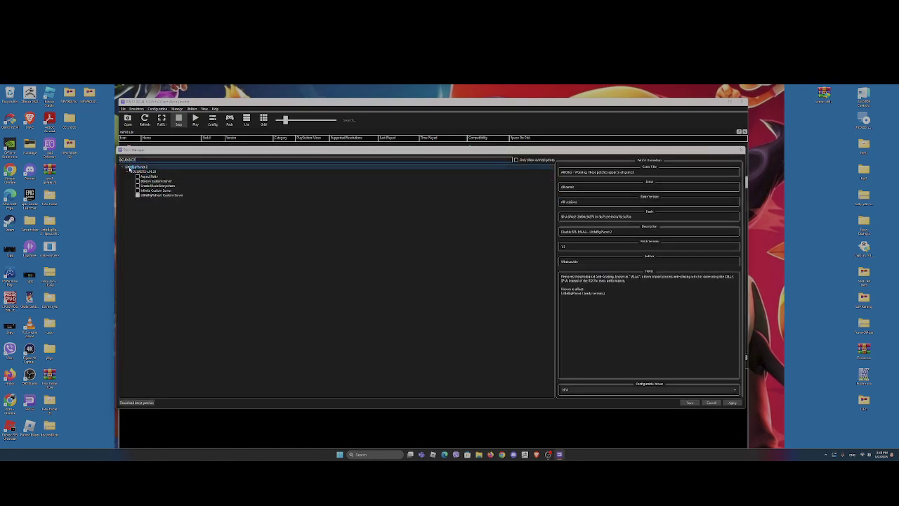
Step: Enable the BCUS custom server patch, then apply and save the patches
{"action": "left_click", "coordinate": [128, 172]}
{"action": "left_click", "coordinate": [125, 167]}
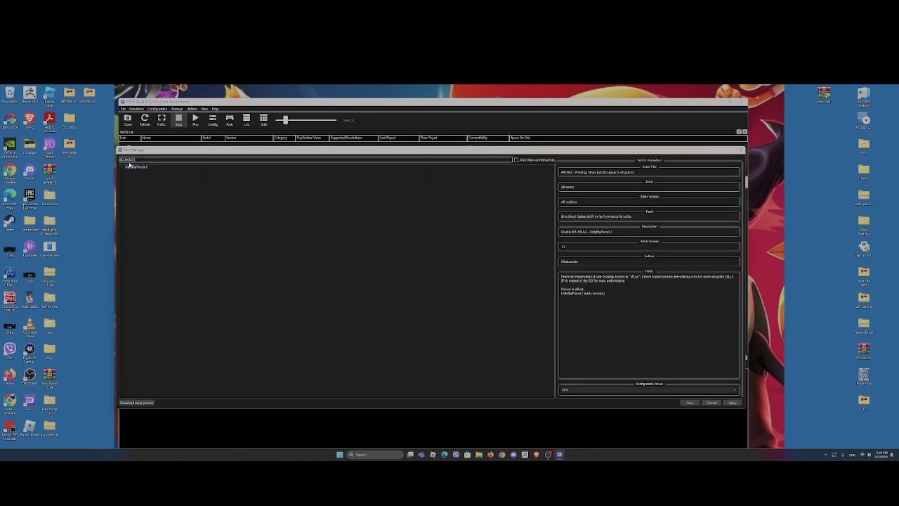
{"action": "double_click", "coordinate": [131, 160]}
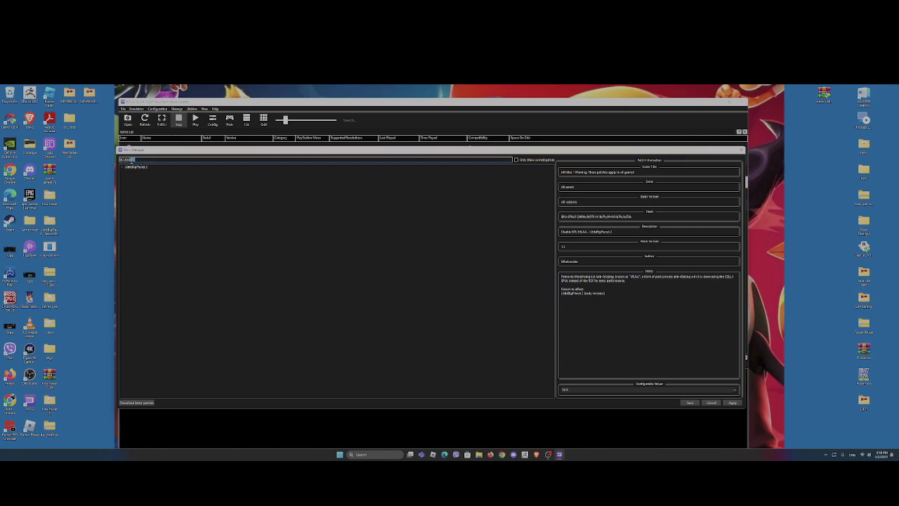
{"action": "left_click", "coordinate": [124, 168]}
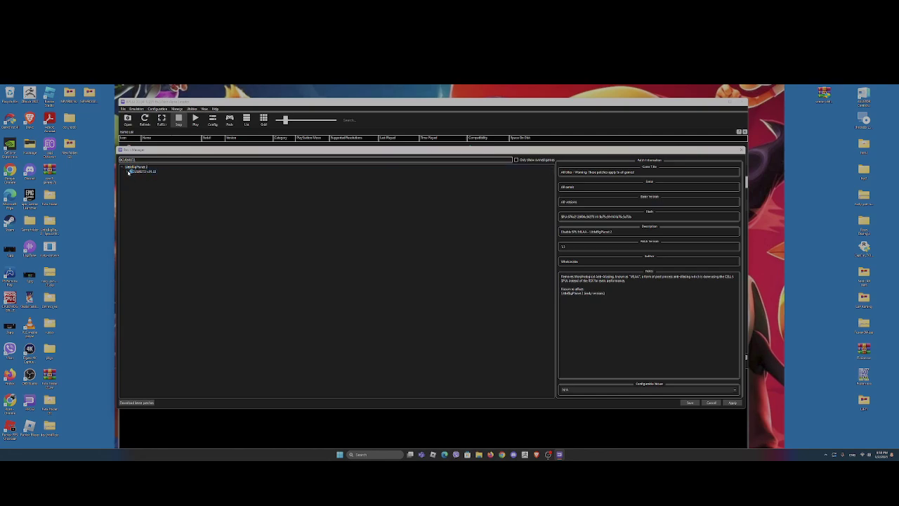
{"action": "left_click", "coordinate": [129, 172]}
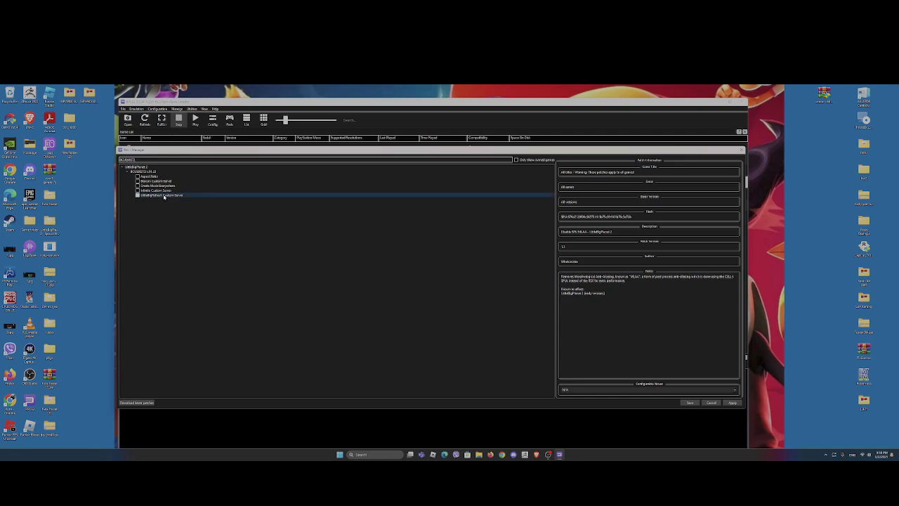
{"action": "left_click", "coordinate": [734, 402]}
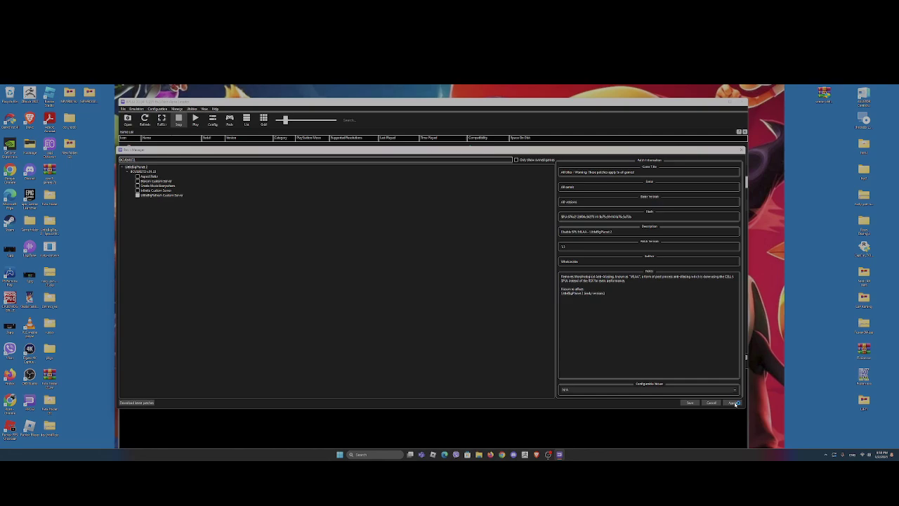
{"action": "left_click", "coordinate": [693, 403]}
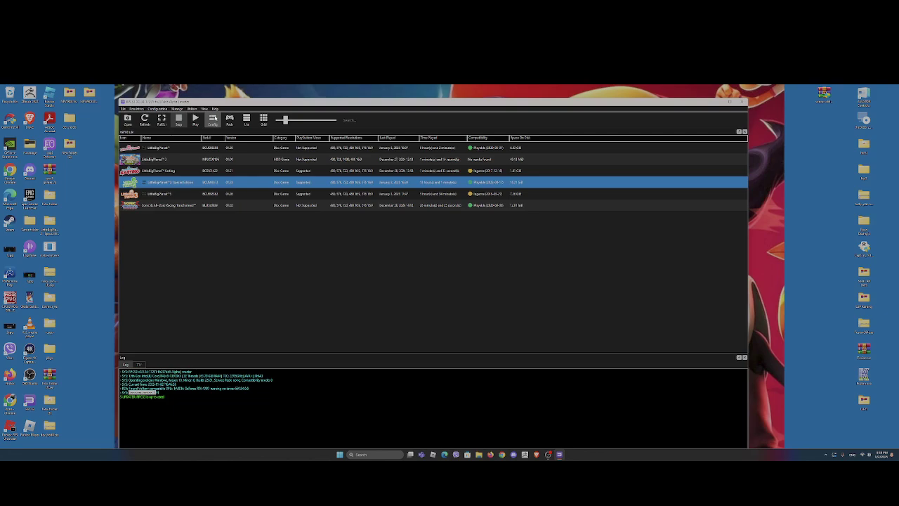
Step: In Config, set Network Status to Connected with RPCN, then view the GPU settings
{"action": "left_click", "coordinate": [212, 120]}
{"action": "left_click", "coordinate": [402, 185]}
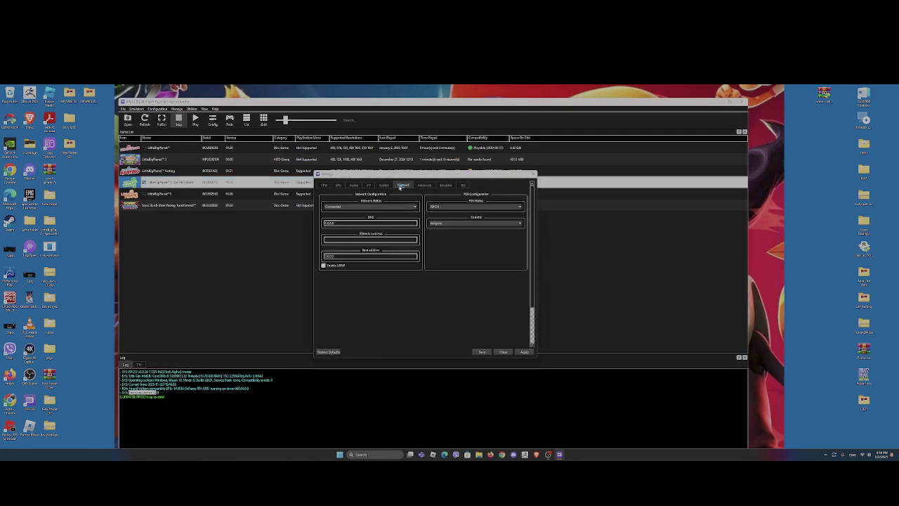
{"action": "left_click", "coordinate": [414, 206]}
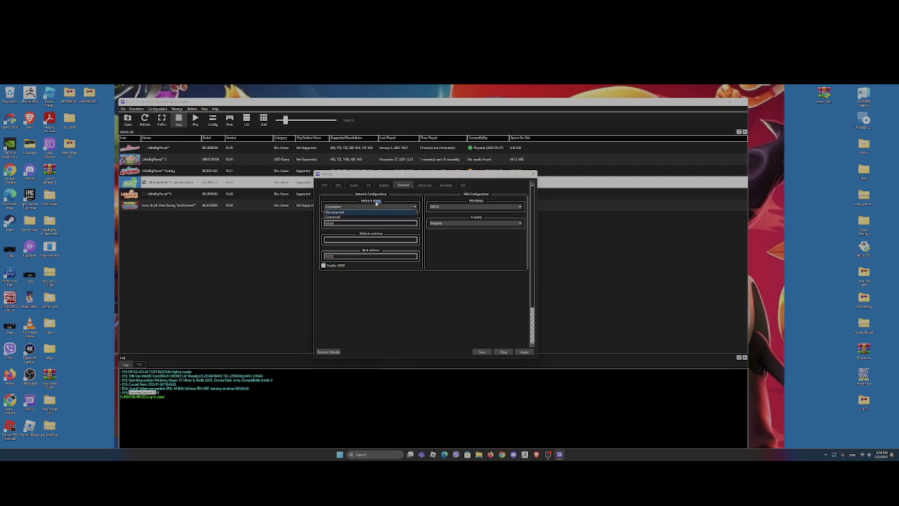
{"action": "left_click", "coordinate": [336, 217]}
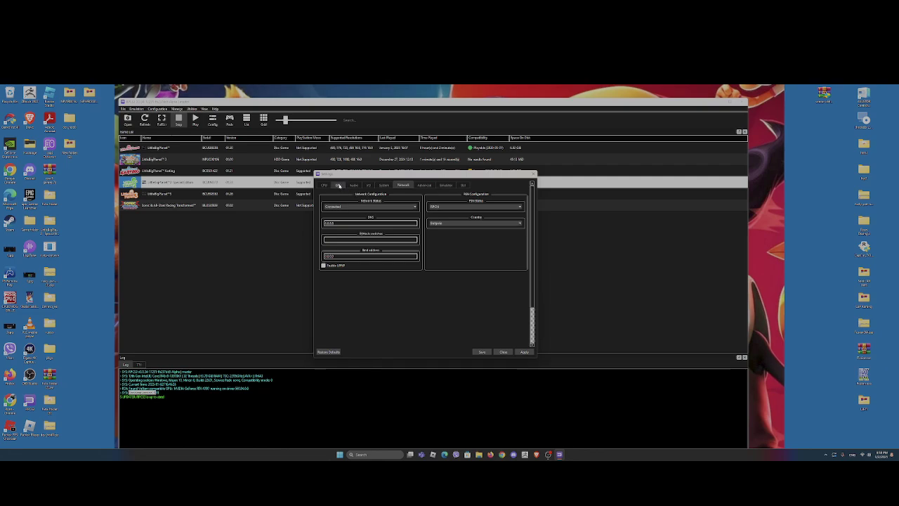
{"action": "left_click", "coordinate": [338, 185]}
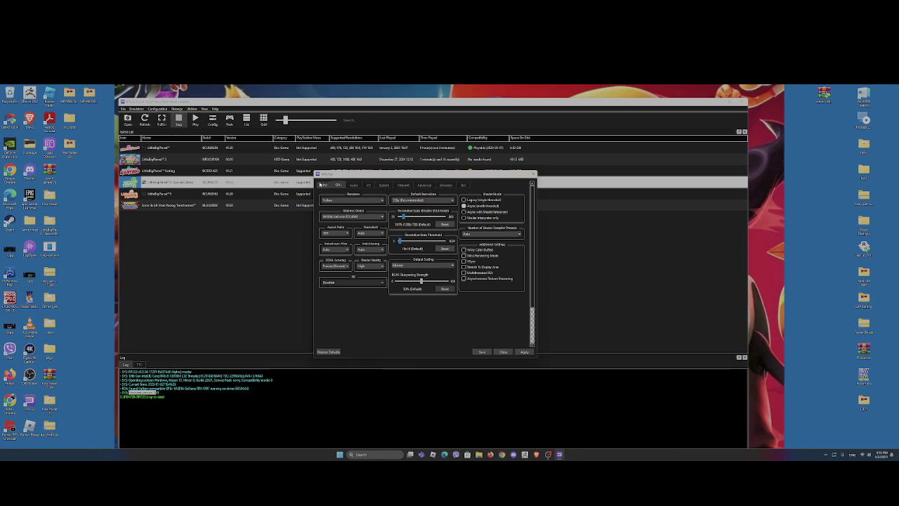
Step: Set SPU xFloat Accuracy to Approximate xFloat on the CPU tab
{"action": "scroll", "coordinate": [347, 186], "scroll_direction": "down", "scroll_amount": 4}
{"action": "scroll", "coordinate": [338, 187], "scroll_direction": "up", "scroll_amount": 5}
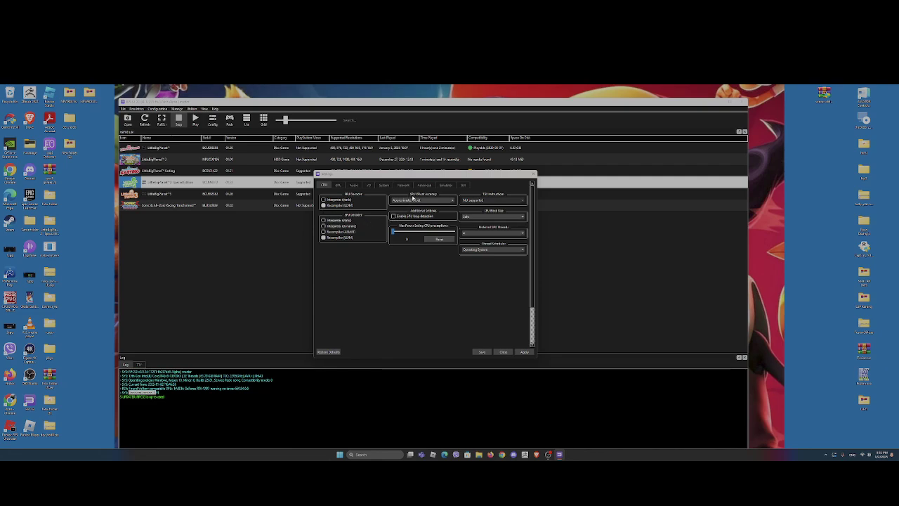
{"action": "left_click", "coordinate": [401, 200]}
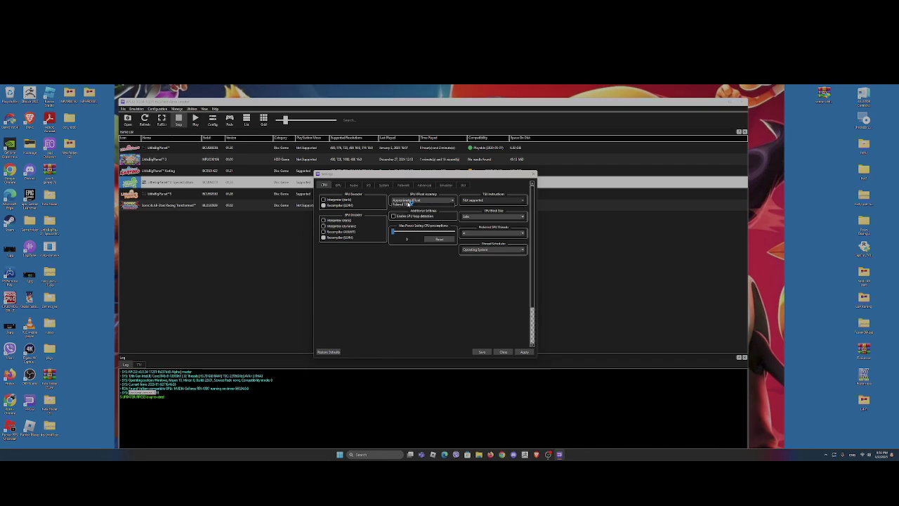
{"action": "left_click", "coordinate": [402, 210]}
{"action": "left_click", "coordinate": [435, 200]}
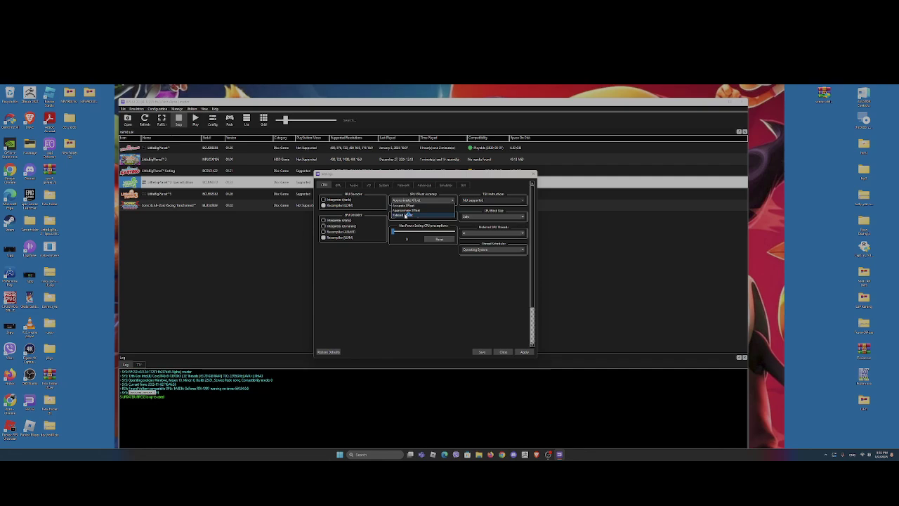
{"action": "left_click", "coordinate": [421, 209]}
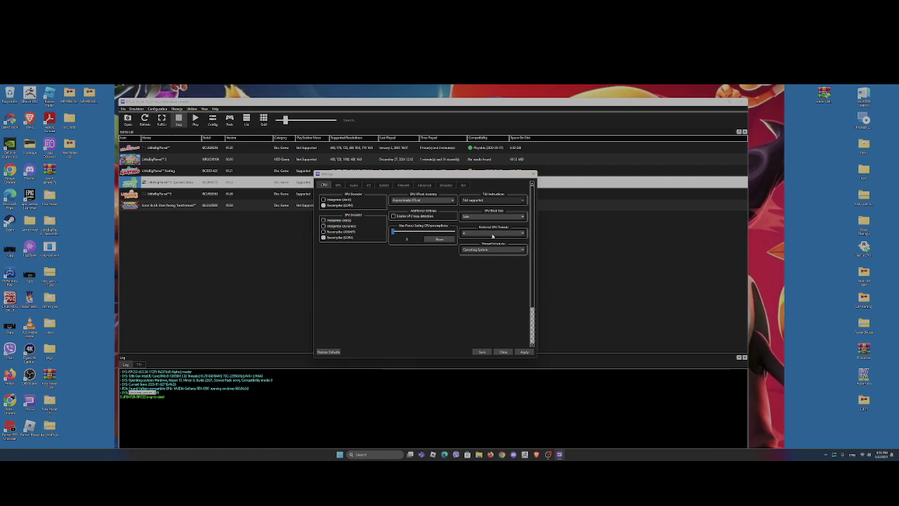
Step: Set Preferred SPU Threads to 4 and save the settings
{"action": "left_click", "coordinate": [500, 233]}
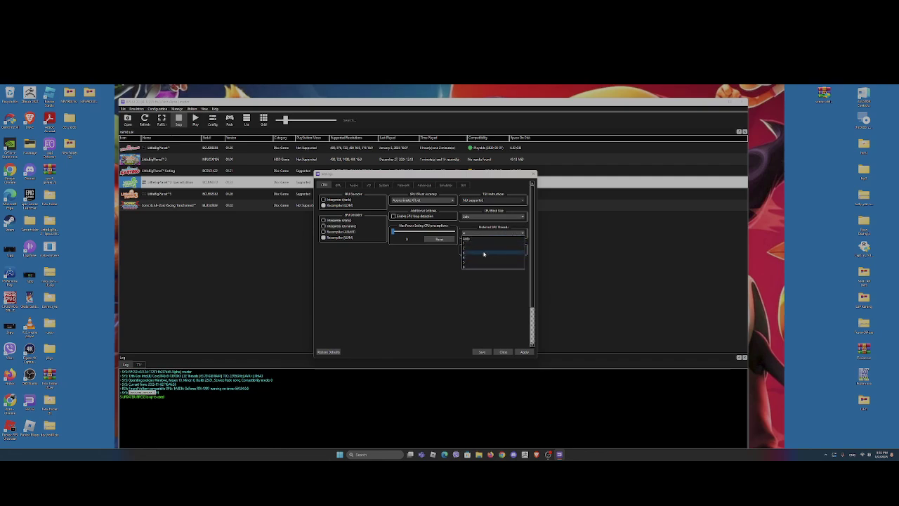
{"action": "left_click", "coordinate": [482, 258]}
{"action": "left_click", "coordinate": [492, 233]}
{"action": "left_click", "coordinate": [475, 258]}
{"action": "left_click", "coordinate": [485, 234]}
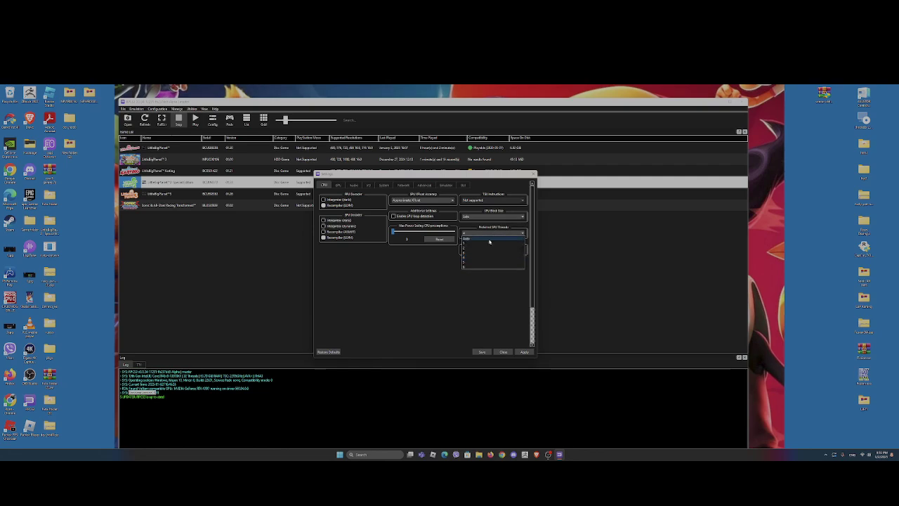
{"action": "left_click", "coordinate": [482, 259]}
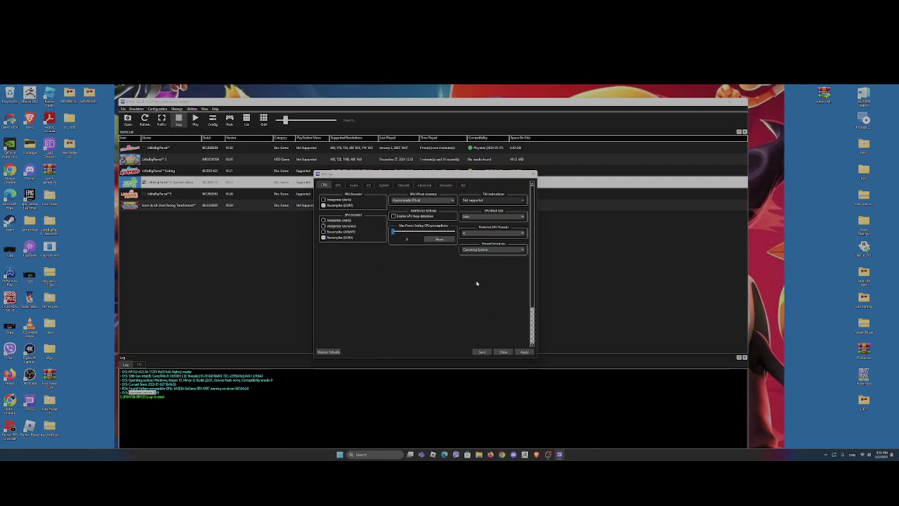
{"action": "left_click", "coordinate": [484, 352]}
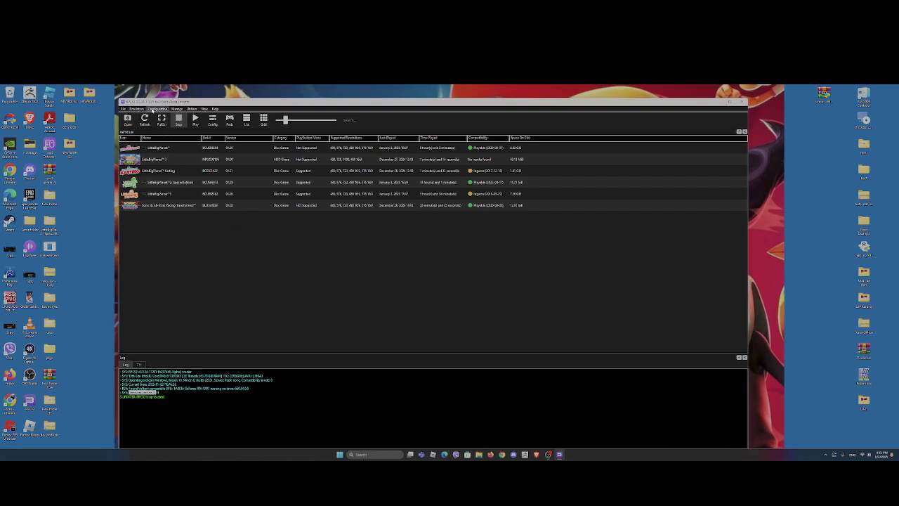
{"action": "left_click", "coordinate": [158, 109]}
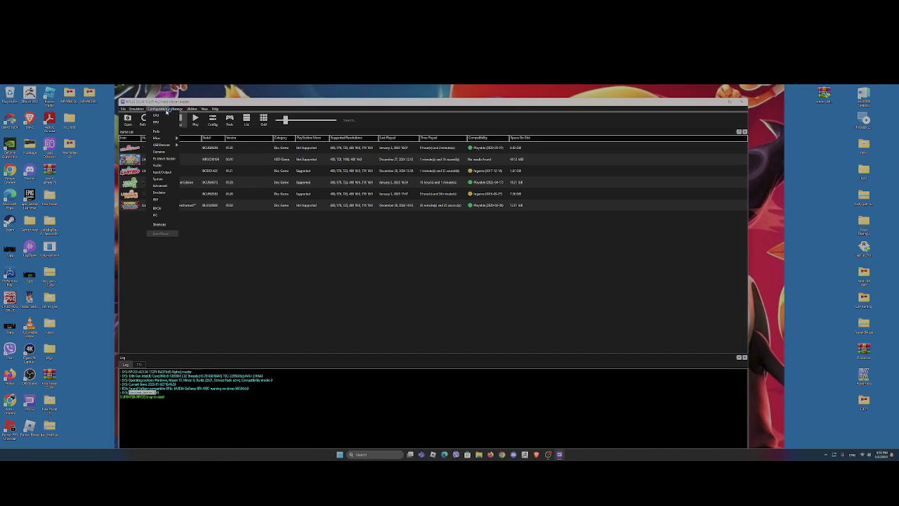
{"action": "mouse_move", "coordinate": [139, 110]}
{"action": "left_click", "coordinate": [195, 223]}
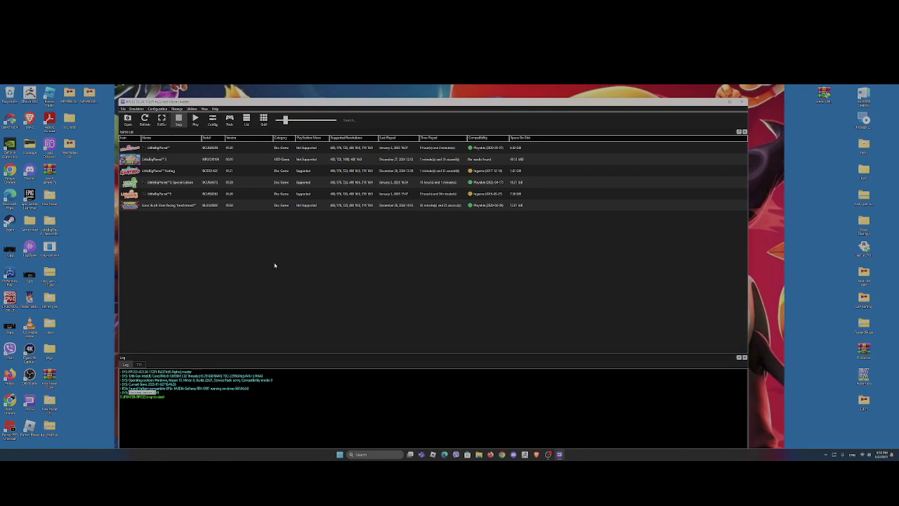
{"action": "left_click", "coordinate": [193, 397]}
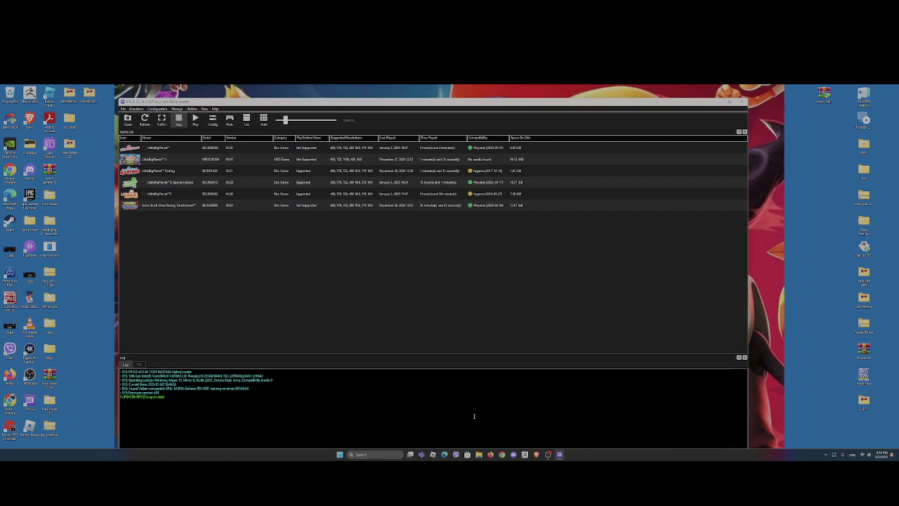
Step: Launch Chrome with a profile and search Google for 'lbp refresh'
{"action": "left_click", "coordinate": [501, 454]}
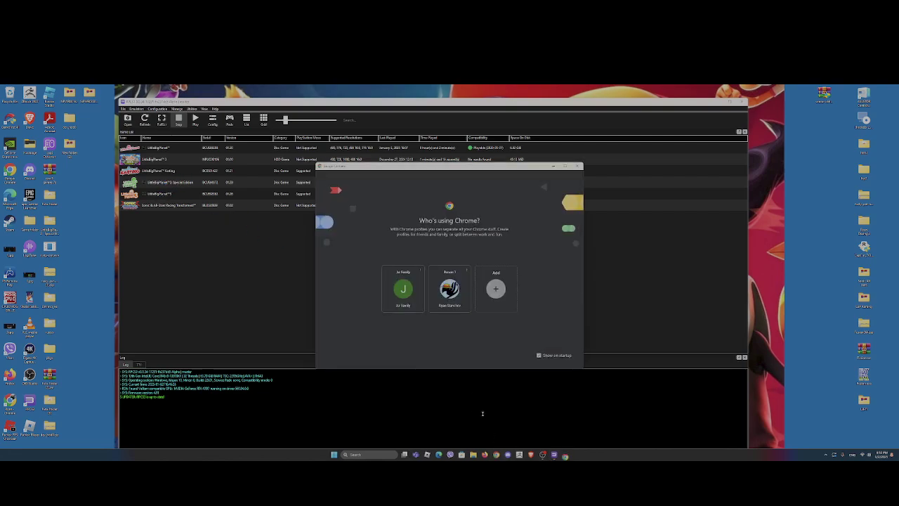
{"action": "left_click", "coordinate": [451, 313]}
{"action": "left_click", "coordinate": [470, 211]}
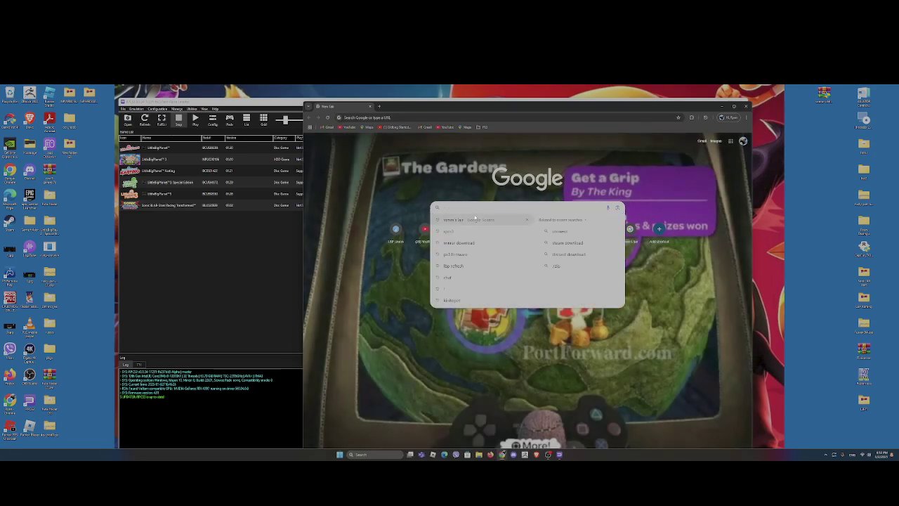
{"action": "left_click", "coordinate": [455, 266]}
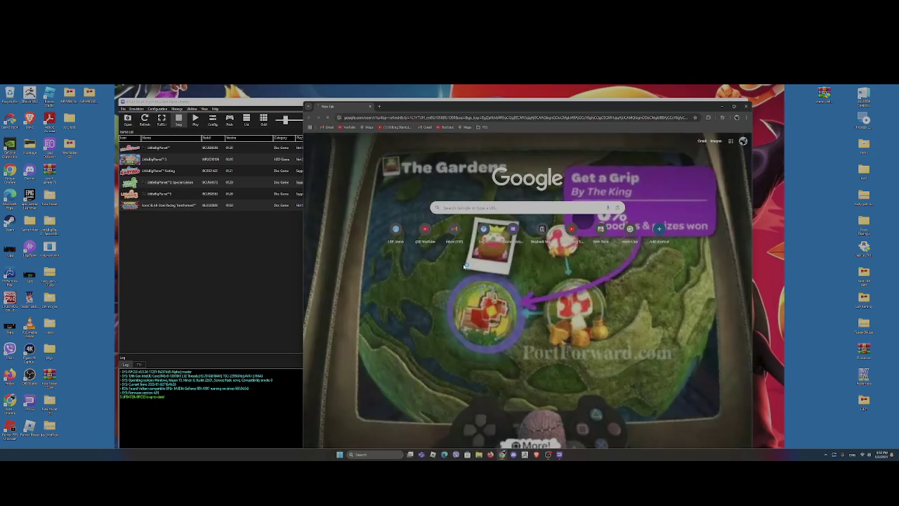
Step: Open the LittleBigRefresh site and its Sackboy's Winter Wonderland contest page
{"action": "scroll", "coordinate": [402, 248], "scroll_direction": "down", "scroll_amount": 10}
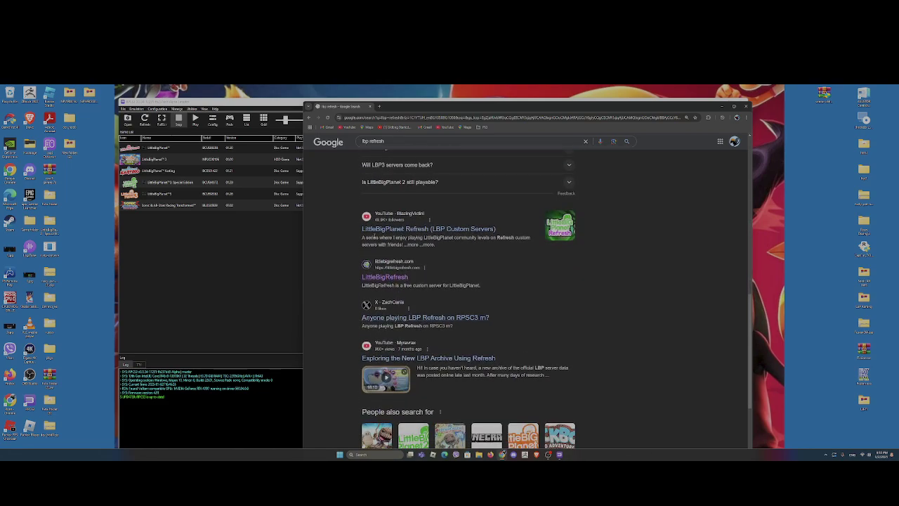
{"action": "left_click", "coordinate": [394, 280]}
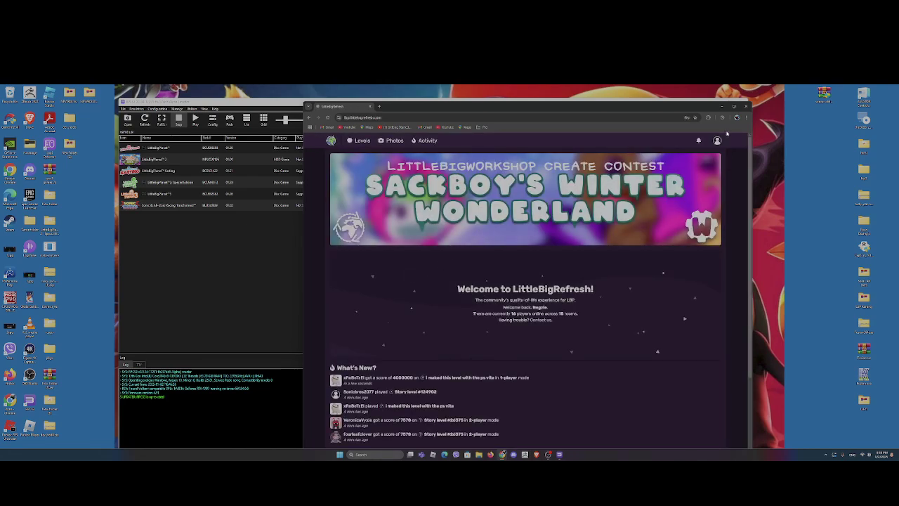
{"action": "left_click", "coordinate": [719, 140]}
{"action": "left_click", "coordinate": [529, 243]}
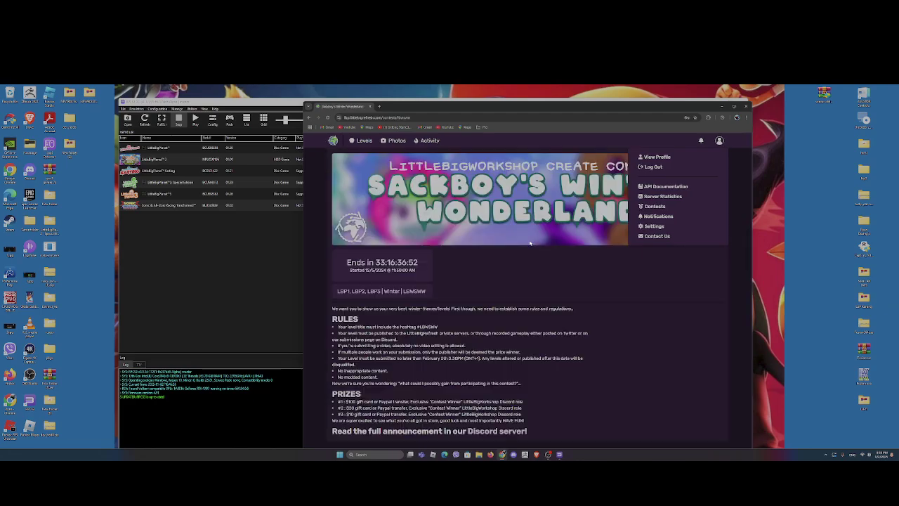
{"action": "left_click", "coordinate": [716, 139]}
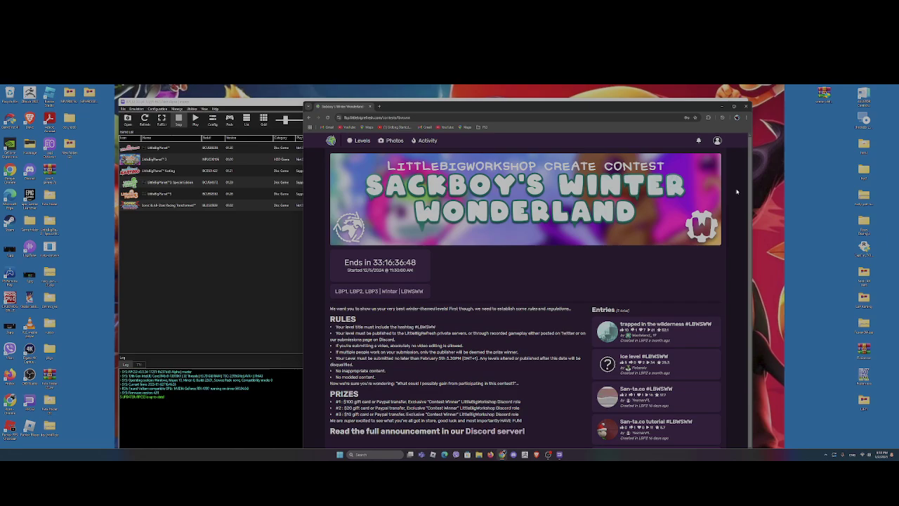